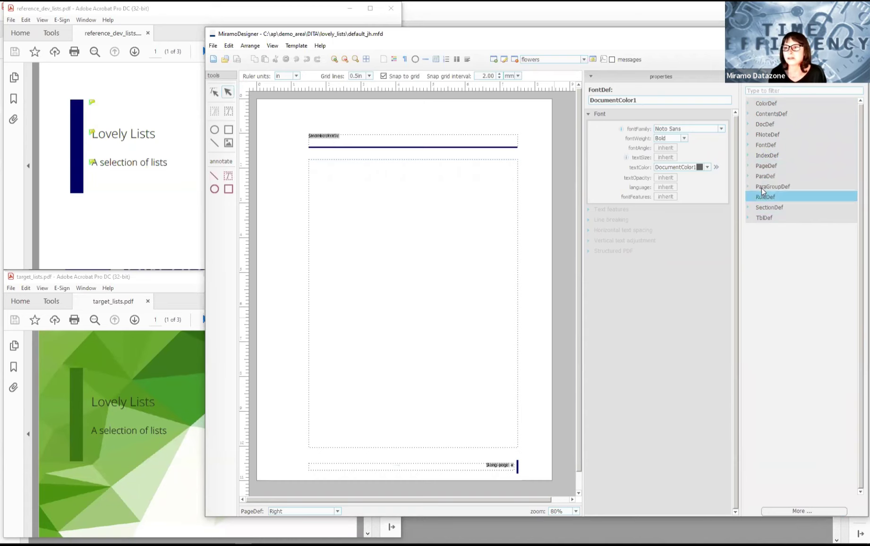
Step: Open the Cover page definition and examine the properties of its three title text frames
{"action": "left_click", "coordinate": [749, 165]}
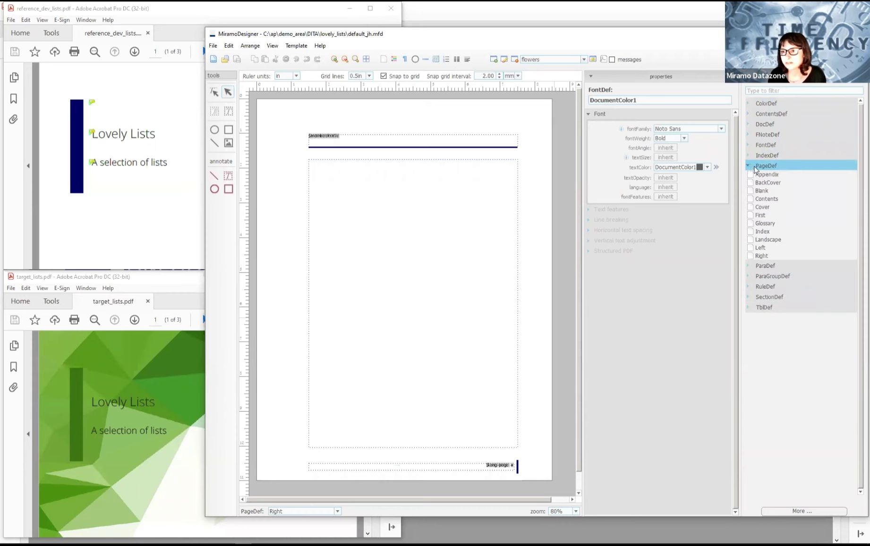
{"action": "left_click", "coordinate": [766, 210]}
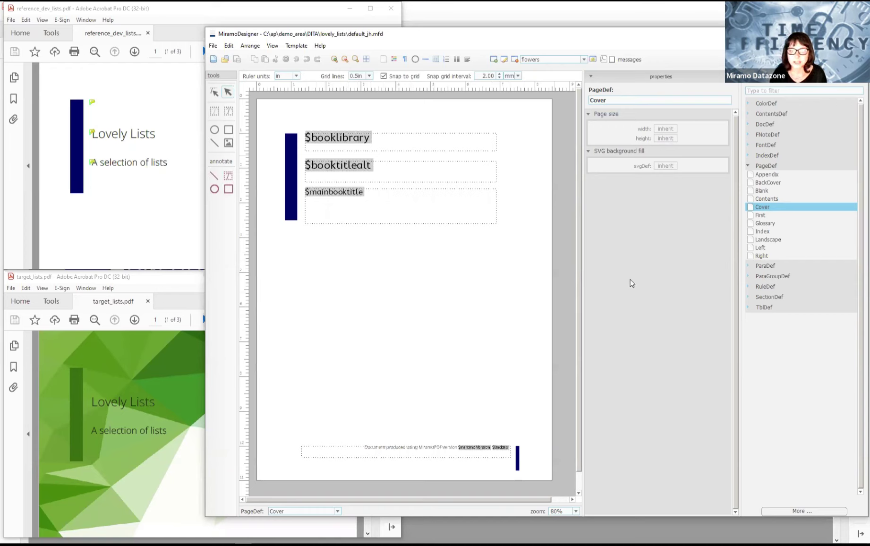
{"action": "left_click", "coordinate": [397, 208]}
{"action": "left_click", "coordinate": [398, 176]}
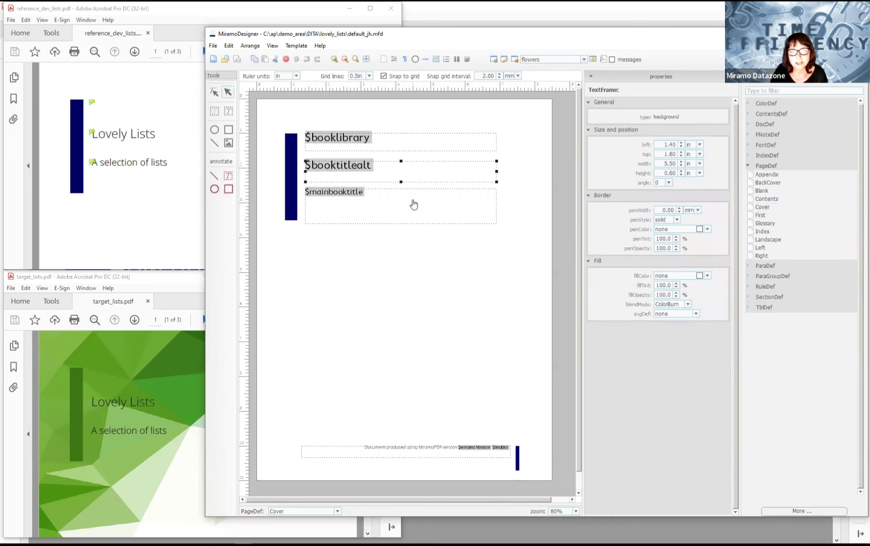
{"action": "left_click", "coordinate": [413, 150]}
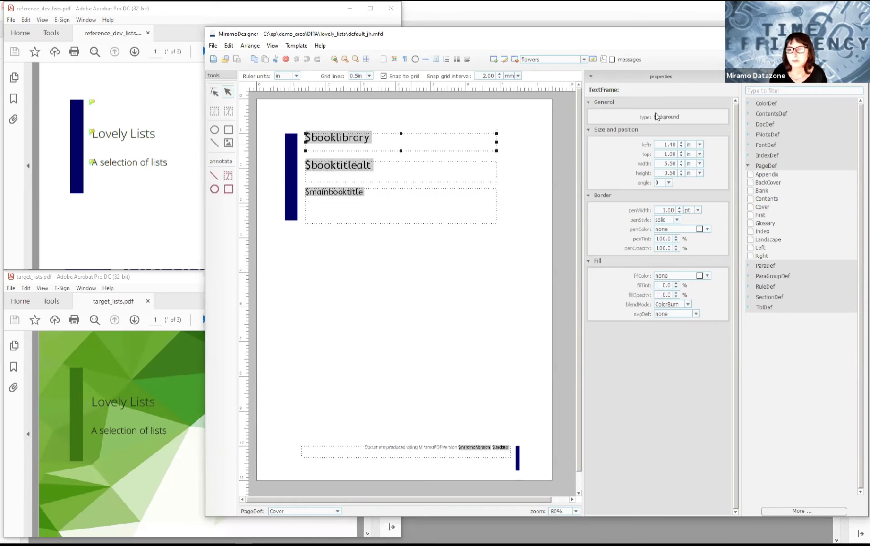
{"action": "left_click", "coordinate": [441, 179]}
{"action": "left_click", "coordinate": [432, 209]}
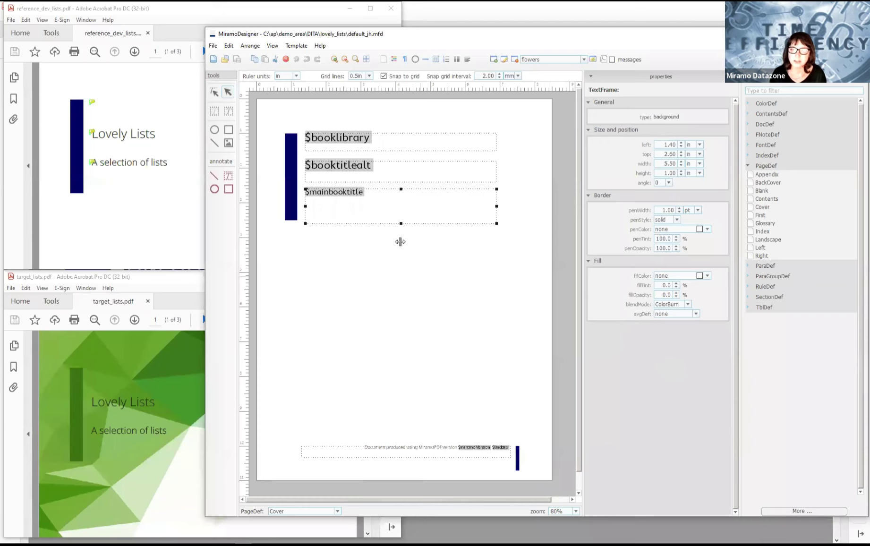
{"action": "mouse_move", "coordinate": [389, 211]}
{"action": "left_mouse_down"}
{"action": "mouse_move", "coordinate": [388, 241]}
{"action": "mouse_move", "coordinate": [389, 211]}
{"action": "left_mouse_up"}
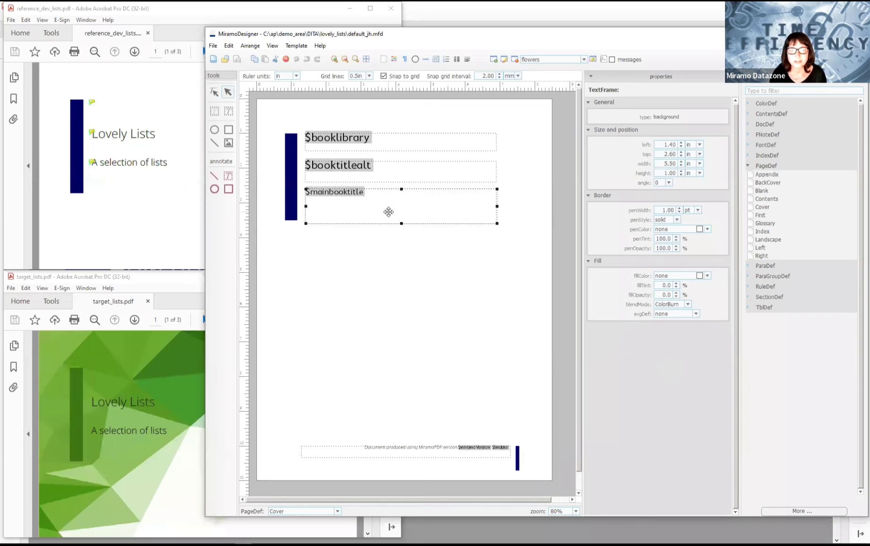
{"action": "left_click", "coordinate": [413, 311]}
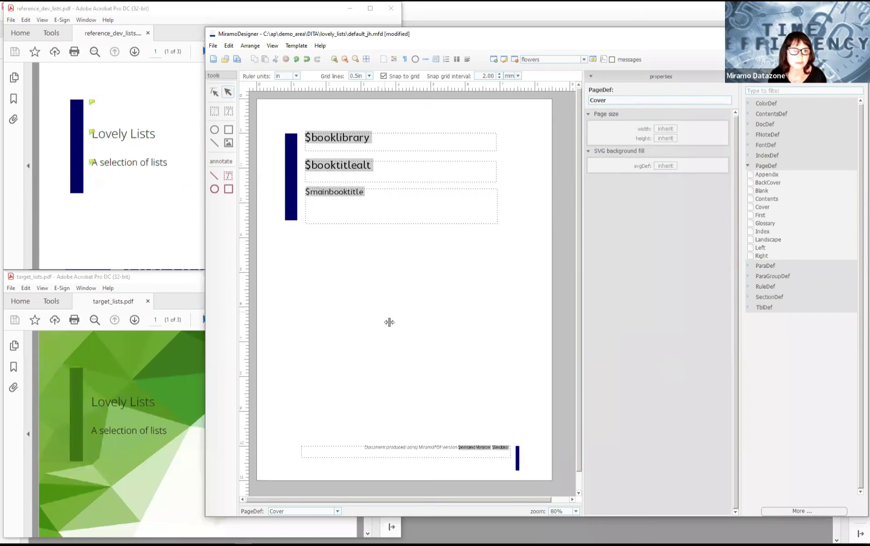
Step: Import lovely_list_background.jpg by reference onto the Cover page and rotate it 90 degrees
{"action": "left_click", "coordinate": [229, 144]}
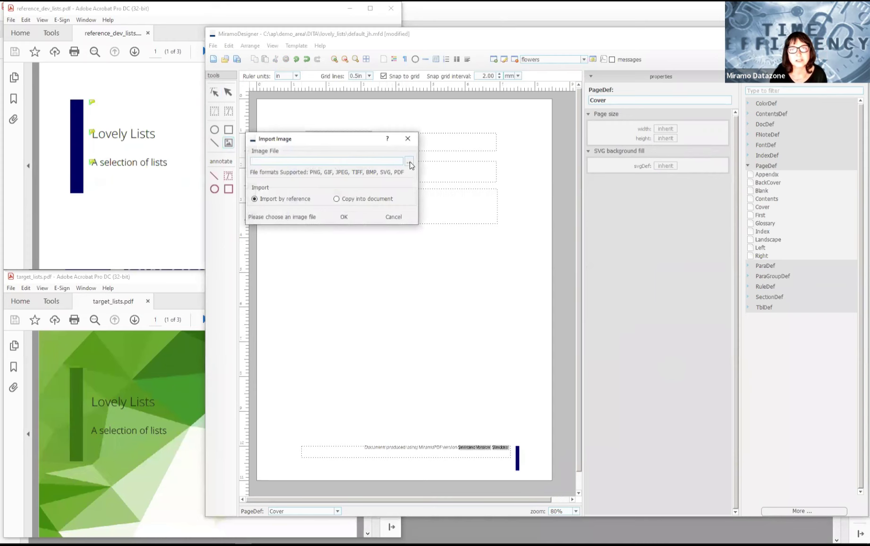
{"action": "left_click", "coordinate": [410, 162]}
{"action": "double_click", "coordinate": [492, 367]}
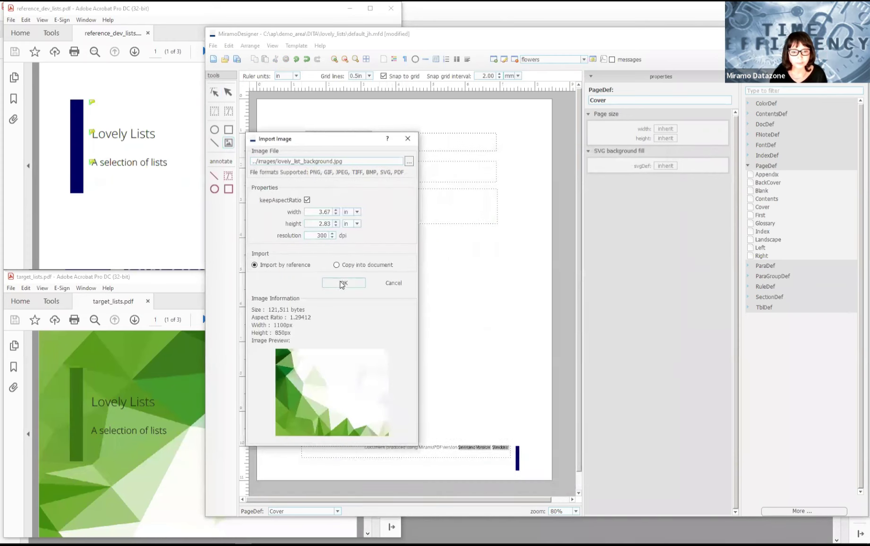
{"action": "left_click", "coordinate": [343, 283]}
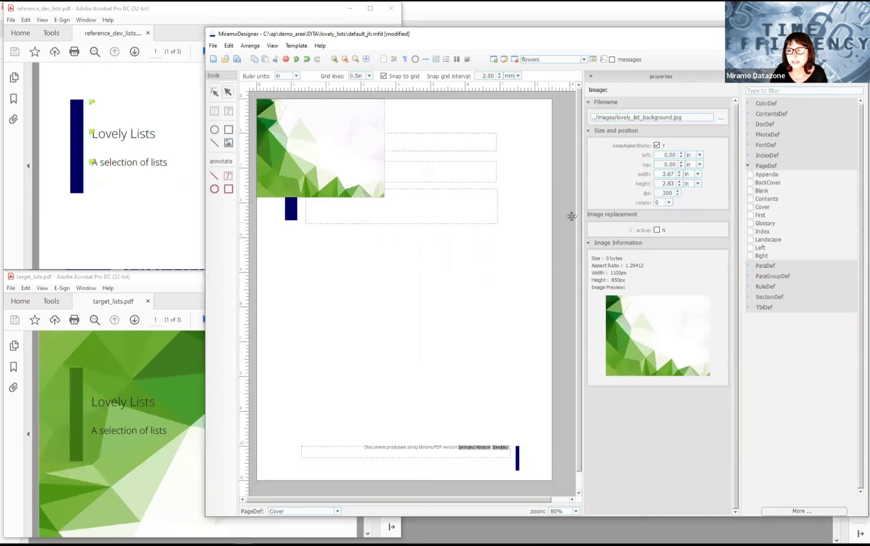
{"action": "left_click", "coordinate": [669, 202]}
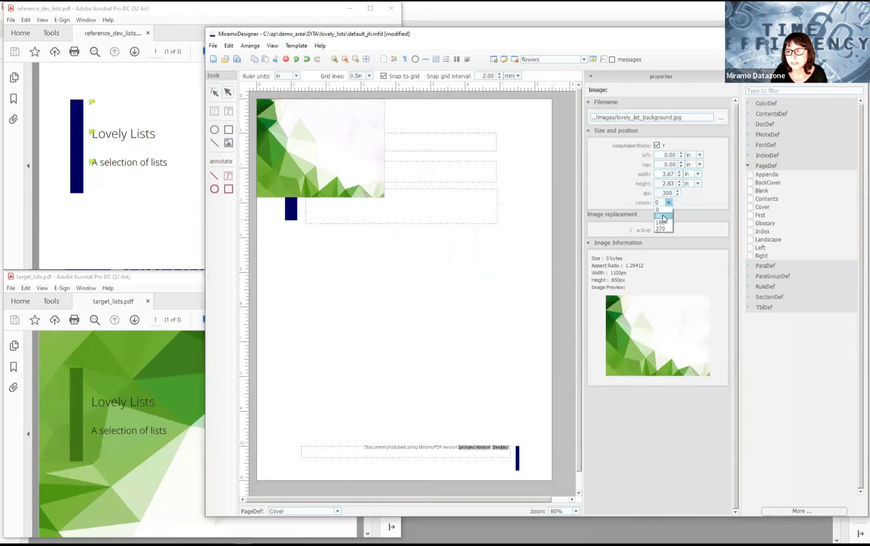
{"action": "left_click", "coordinate": [659, 216]}
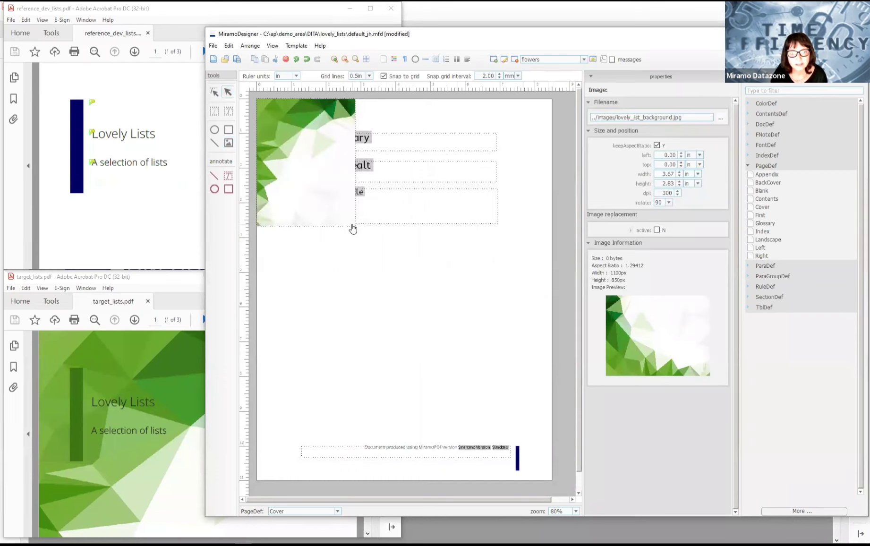
Step: Enlarge the background image to a width of 11 in with its aspect ratio kept and send it to the back
{"action": "left_click", "coordinate": [317, 207]}
{"action": "left_click_drag", "start_coordinate": [355, 226], "coordinate": [547, 482]}
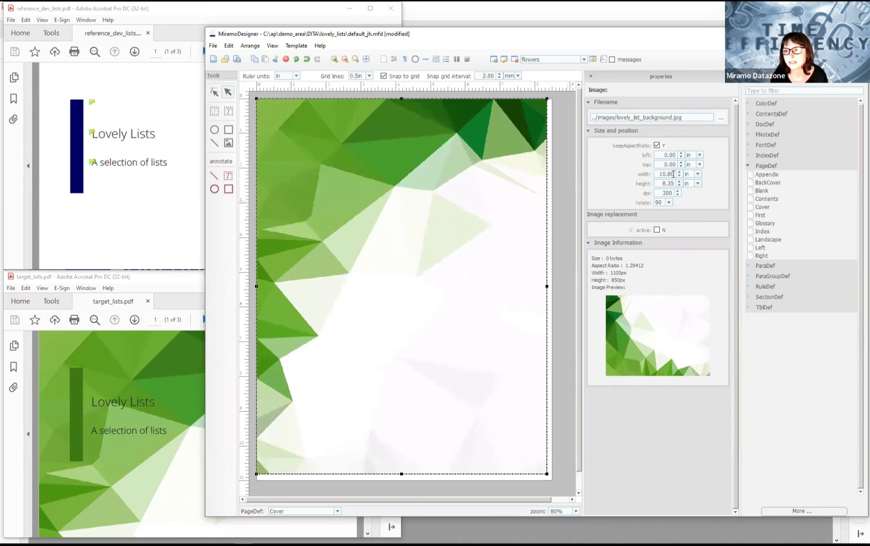
{"action": "type", "text": "11"}
{"action": "key", "text": "Return"}
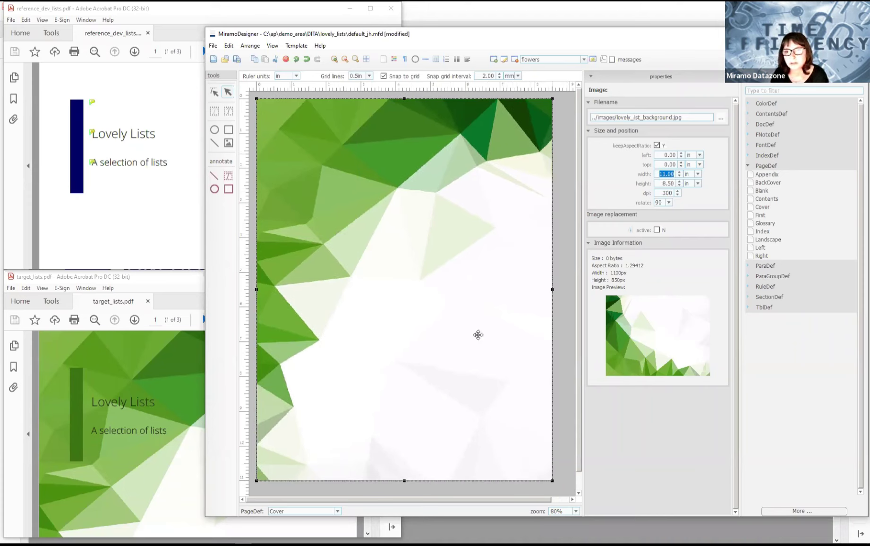
{"action": "right_click", "coordinate": [410, 238]}
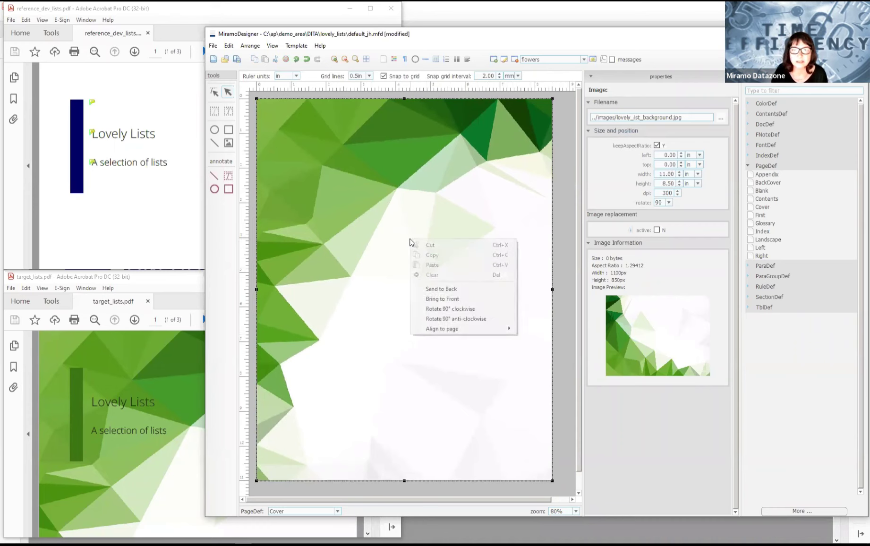
{"action": "left_click", "coordinate": [441, 289]}
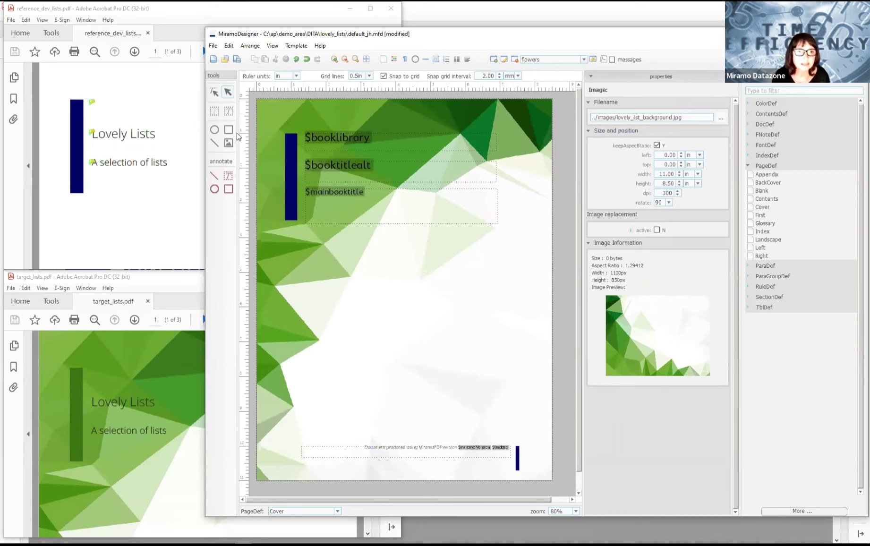
Step: Import Holly.png by reference and place it above the footer text, about 3.70 in from the page's left and 6.85 in from its top
{"action": "left_click", "coordinate": [228, 143]}
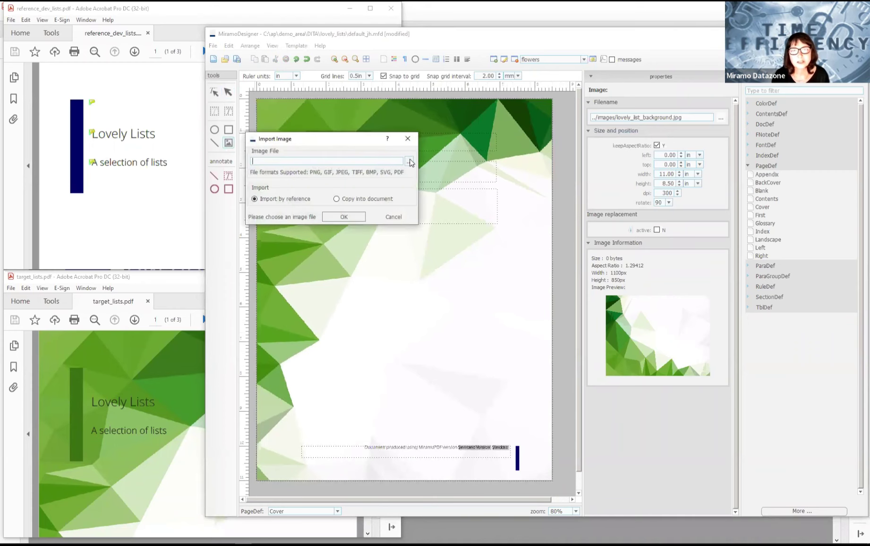
{"action": "left_click", "coordinate": [409, 162]}
{"action": "double_click", "coordinate": [464, 307]}
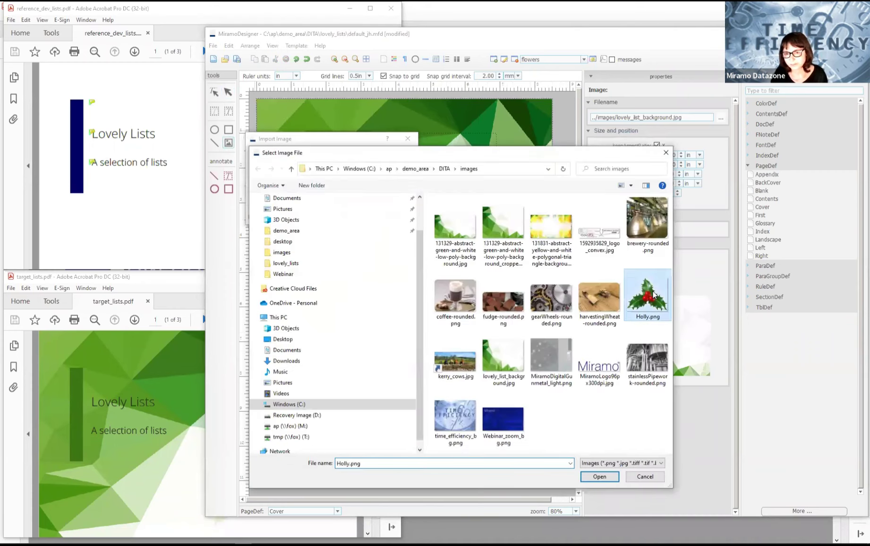
{"action": "left_click", "coordinate": [349, 285]}
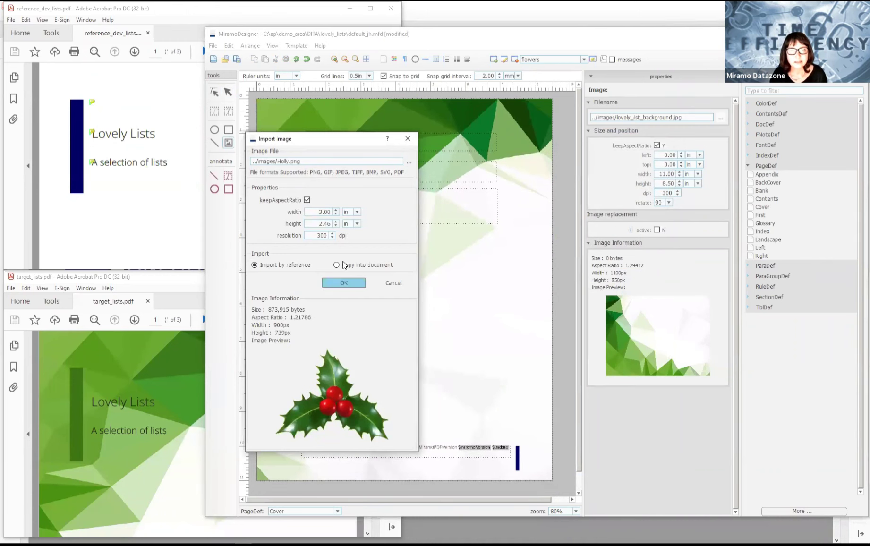
{"action": "left_click_drag", "start_coordinate": [324, 176], "coordinate": [472, 394]}
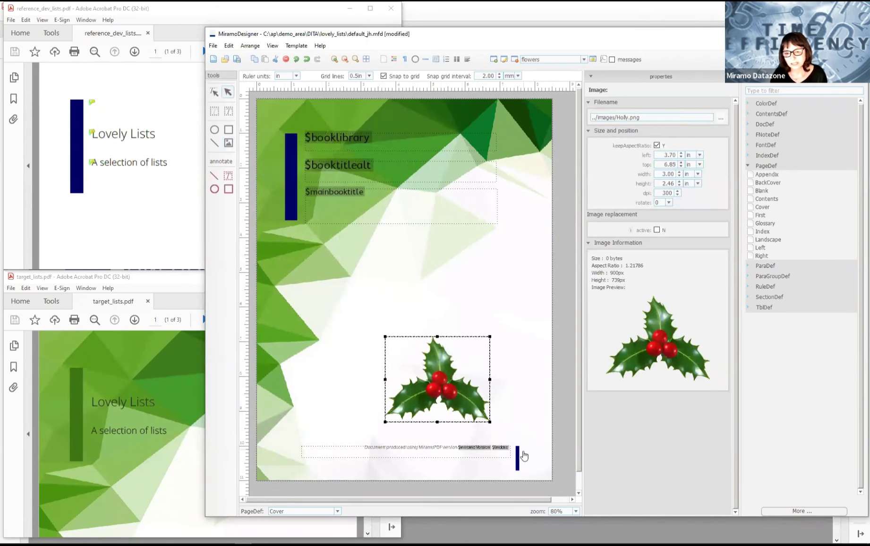
Step: Align the right edge of the holly image to the right edge of the footer text frame
{"action": "left_click", "coordinate": [486, 457]}
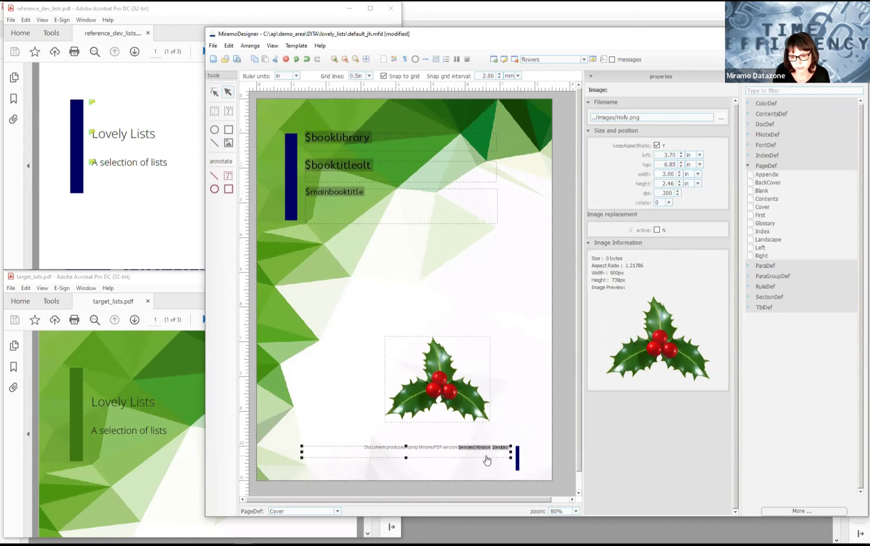
{"action": "left_click", "coordinate": [477, 359]}
{"action": "right_click", "coordinate": [476, 360]}
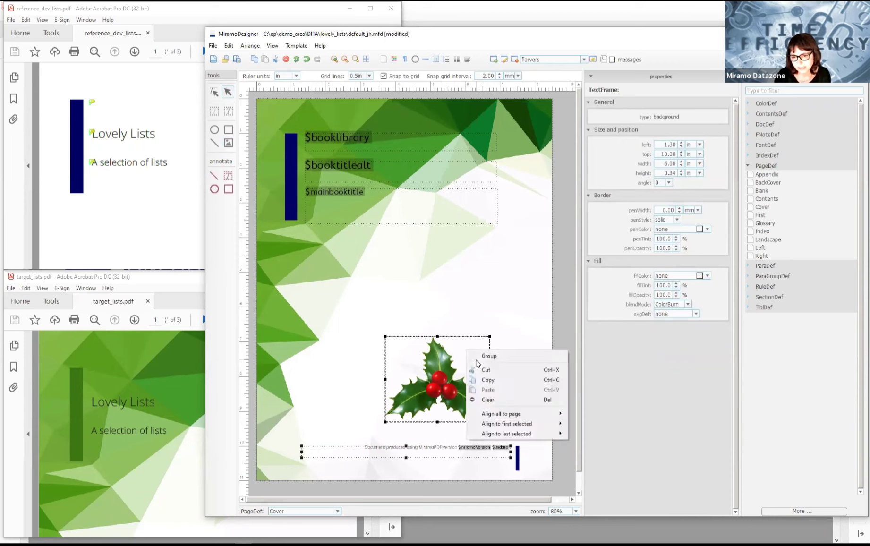
{"action": "mouse_move", "coordinate": [494, 425]}
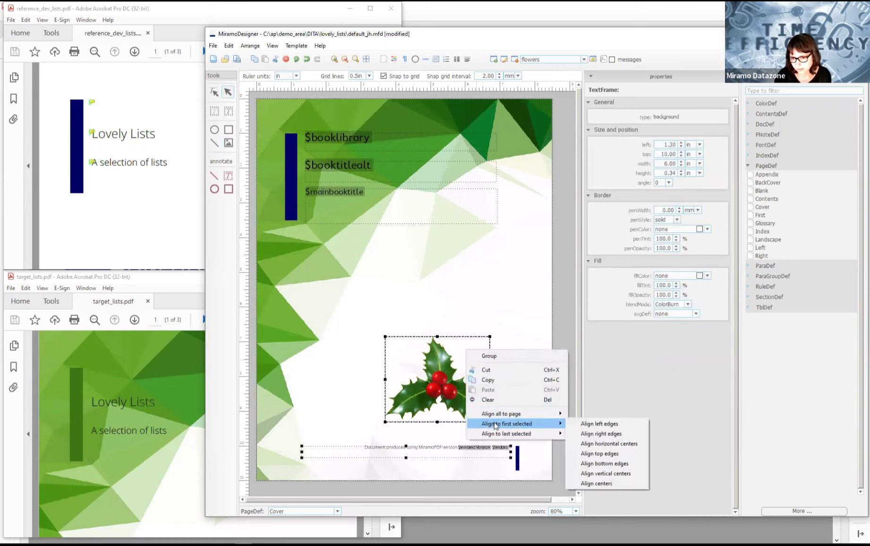
{"action": "left_click", "coordinate": [603, 434]}
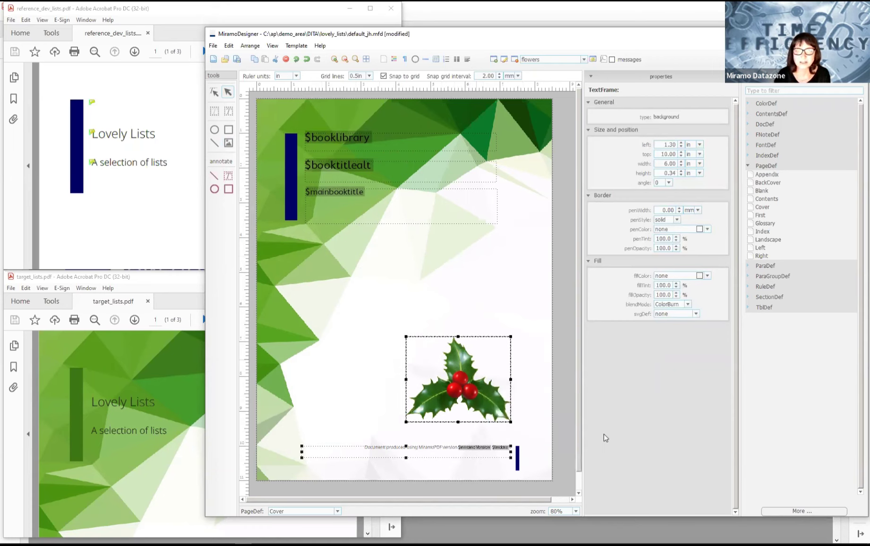
{"action": "left_click", "coordinate": [357, 363]}
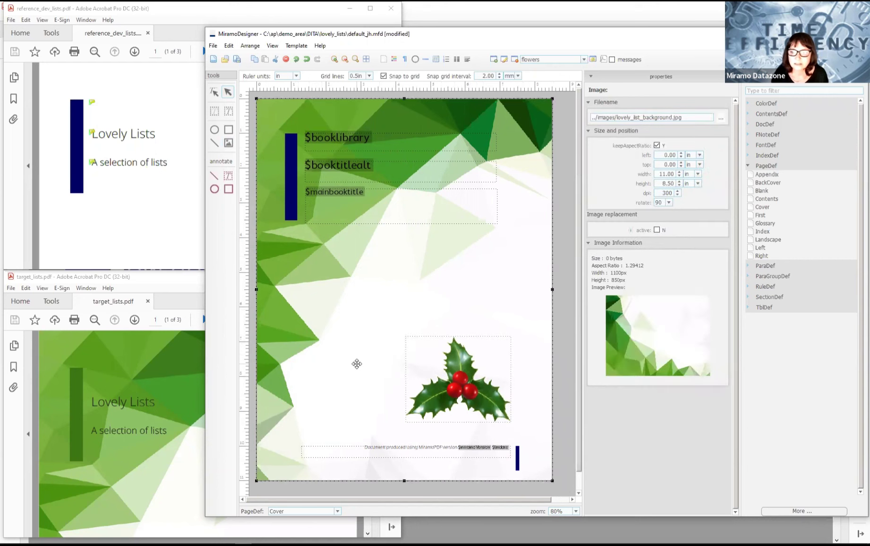
Step: Redefine DocumentColor2, the pen colour of the vertical bar beside the titles, as RGB 60, 120, 20 and apply it
{"action": "left_click", "coordinate": [291, 173]}
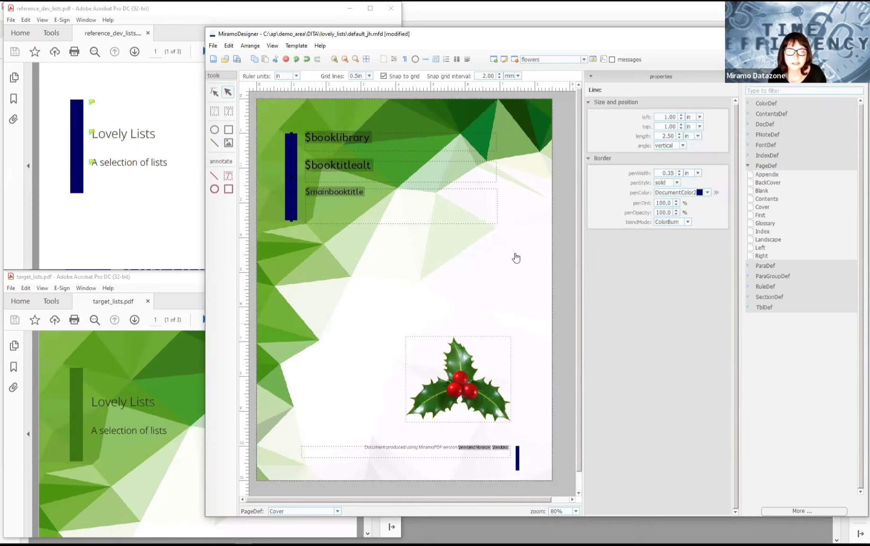
{"action": "left_click", "coordinate": [716, 194]}
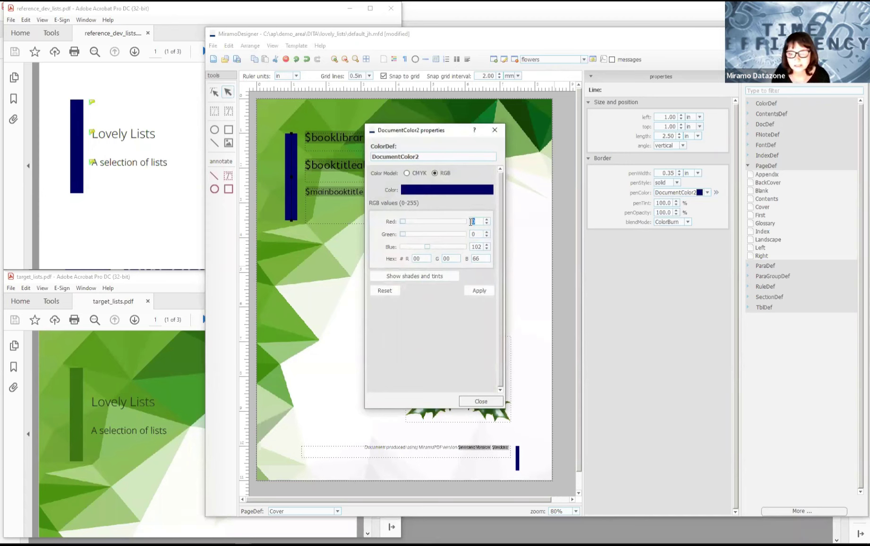
{"action": "type", "text": "0"}
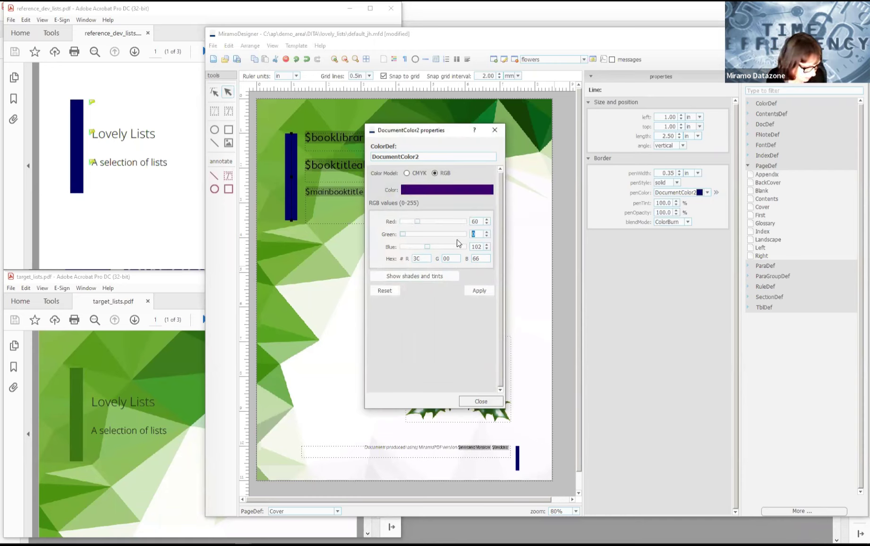
{"action": "type", "text": "120"}
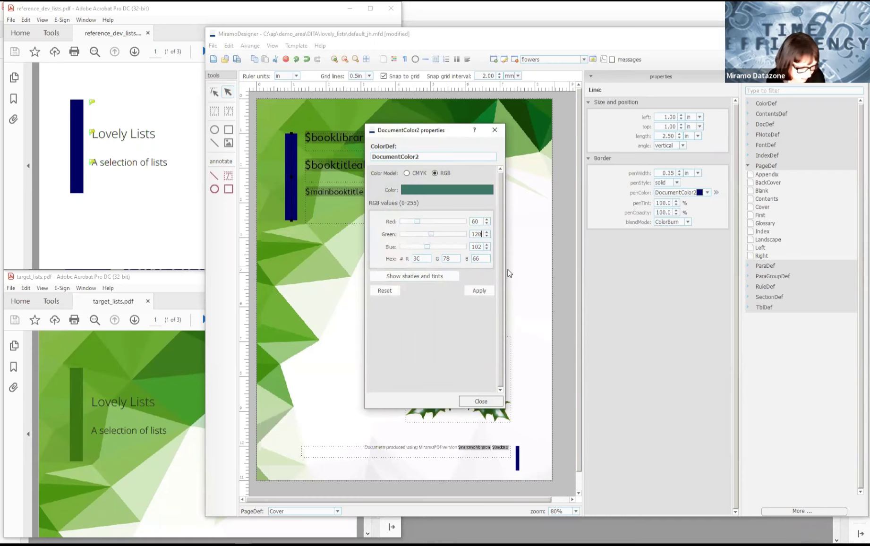
{"action": "type", "text": "20"}
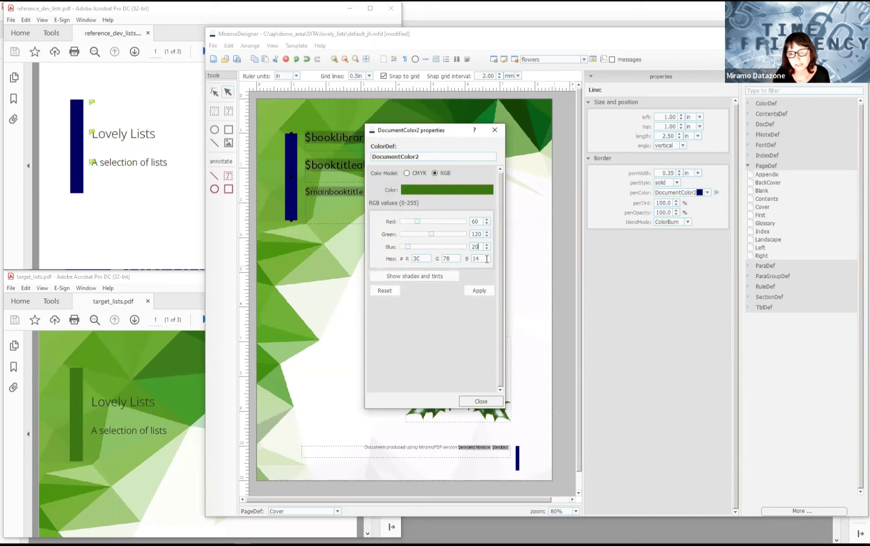
{"action": "left_click", "coordinate": [478, 289]}
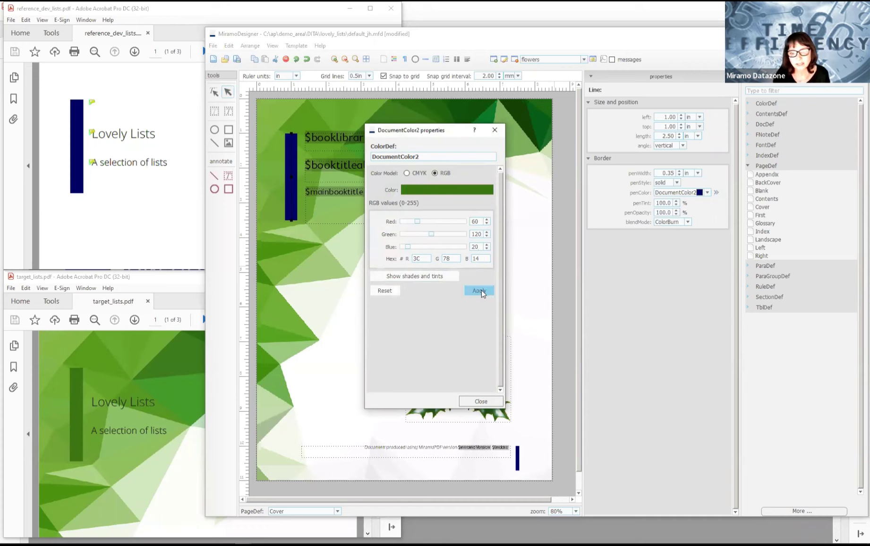
{"action": "left_click", "coordinate": [402, 277]}
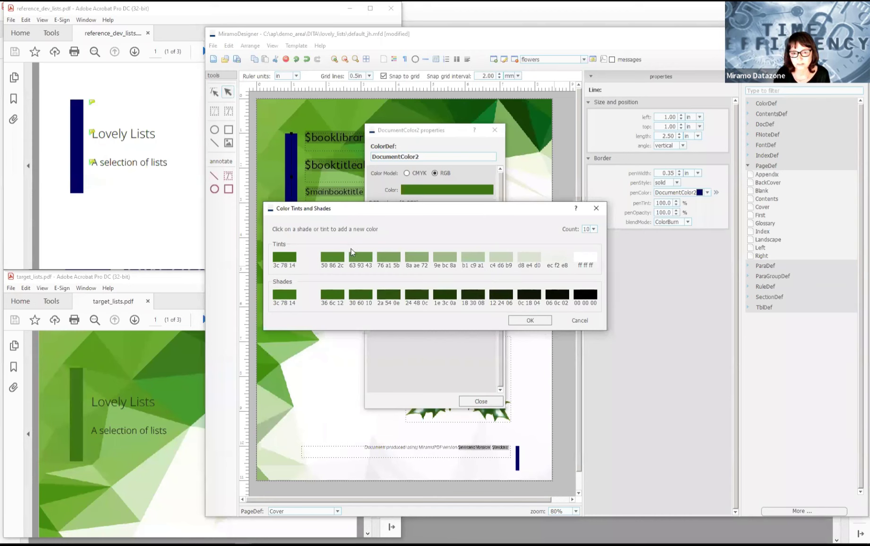
{"action": "left_click", "coordinate": [530, 320]}
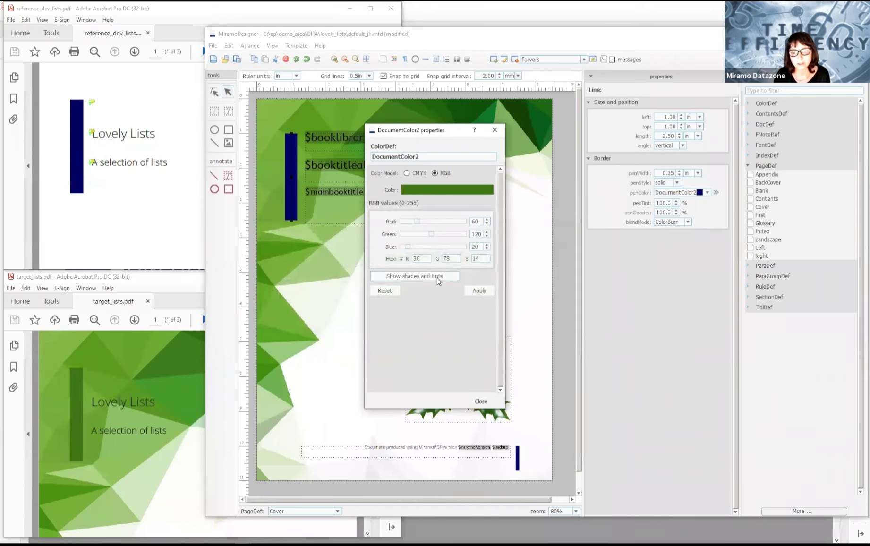
{"action": "left_click", "coordinate": [478, 290]}
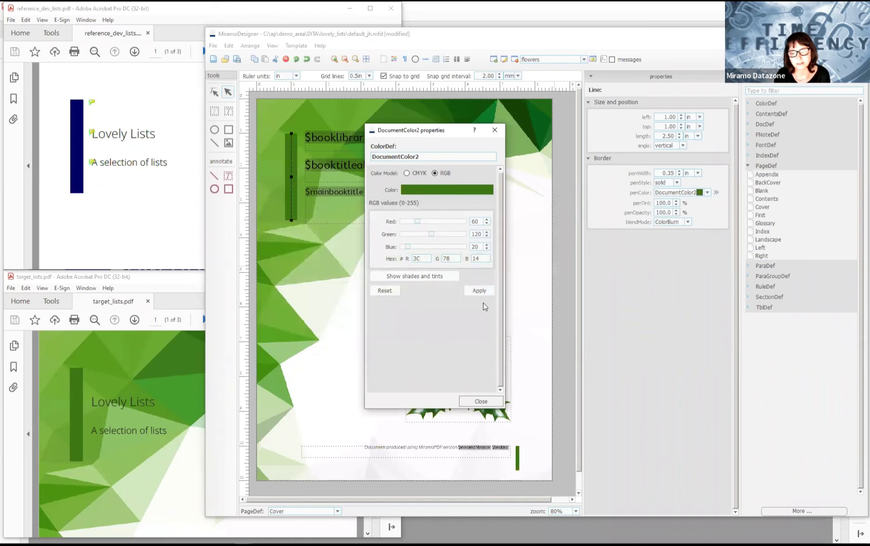
{"action": "left_click", "coordinate": [482, 402]}
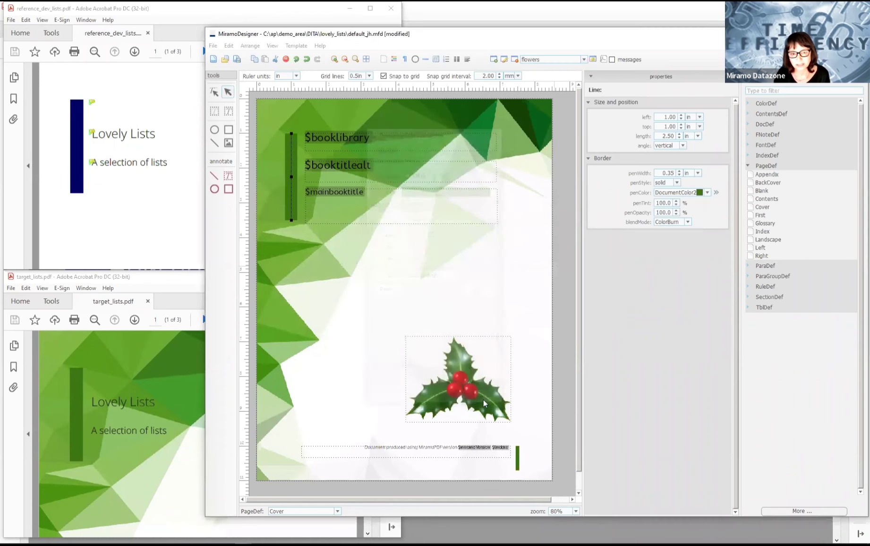
Step: Switch to Acrobat and show the list samples on page 3 of both target_lists.pdf and reference_dev_lists.pdf for comparison
{"action": "left_click", "coordinate": [346, 399]}
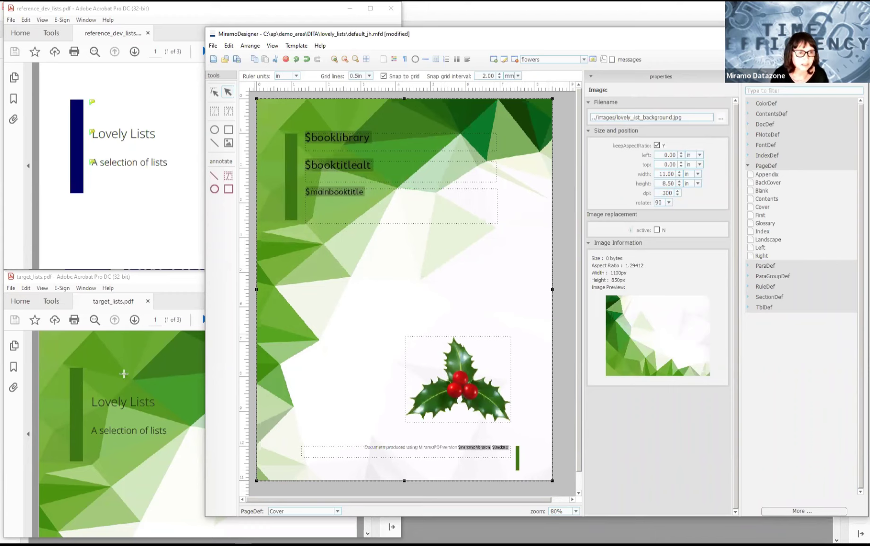
{"action": "left_click_drag", "start_coordinate": [124, 373], "coordinate": [356, 520]}
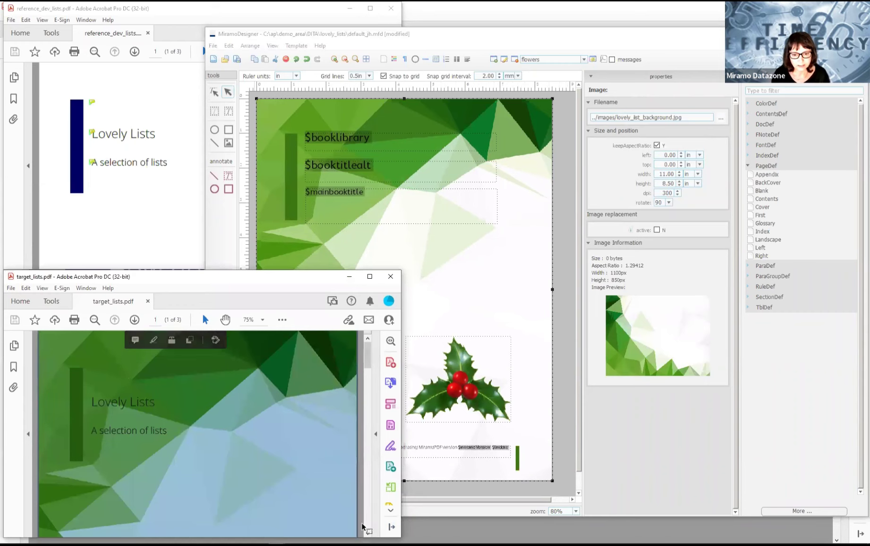
{"action": "scroll", "coordinate": [369, 529], "scroll_direction": "down", "scroll_amount": 10}
{"action": "scroll", "coordinate": [368, 529], "scroll_direction": "down", "scroll_amount": 5}
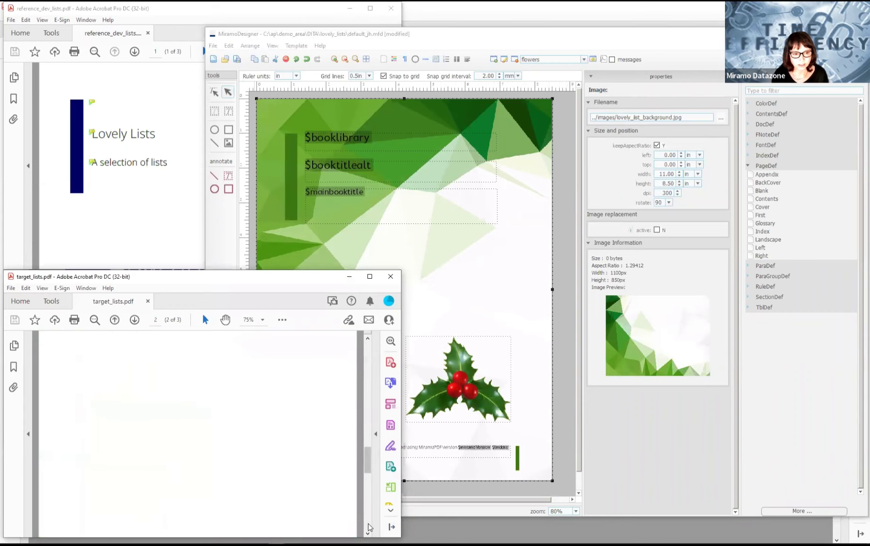
{"action": "left_click_drag", "start_coordinate": [368, 465], "coordinate": [367, 495]}
{"action": "left_click", "coordinate": [136, 218]}
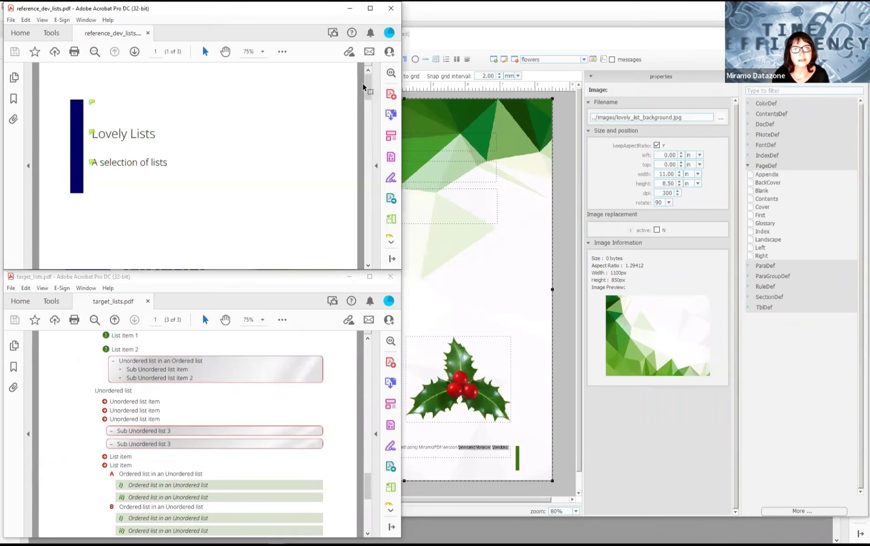
{"action": "left_click", "coordinate": [369, 91]}
{"action": "left_click_drag", "start_coordinate": [369, 91], "coordinate": [363, 213]}
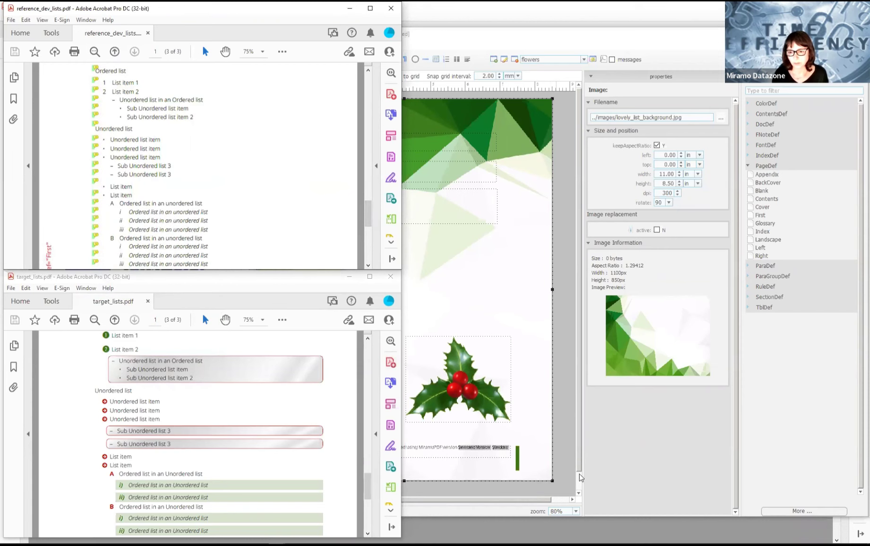
Step: Return to MiramoDesigner, check the first ordered list item's format in the reference PDF, and open orderedlistitem1 from the ParaDef lists group
{"action": "left_click", "coordinate": [635, 466]}
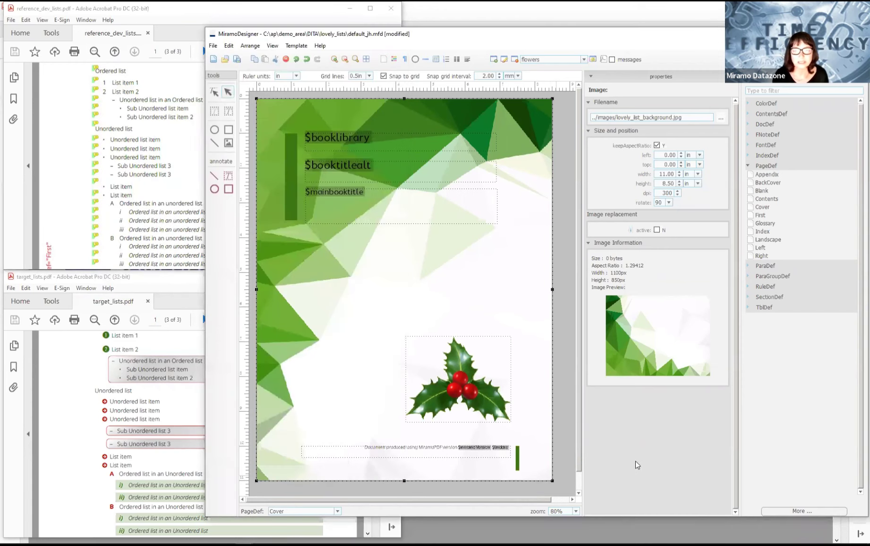
{"action": "left_click", "coordinate": [747, 165]}
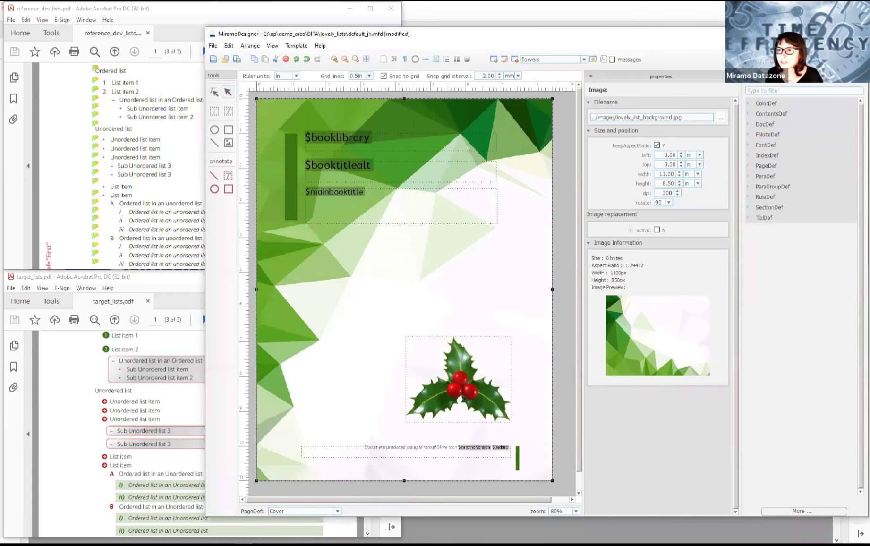
{"action": "left_click", "coordinate": [757, 177]}
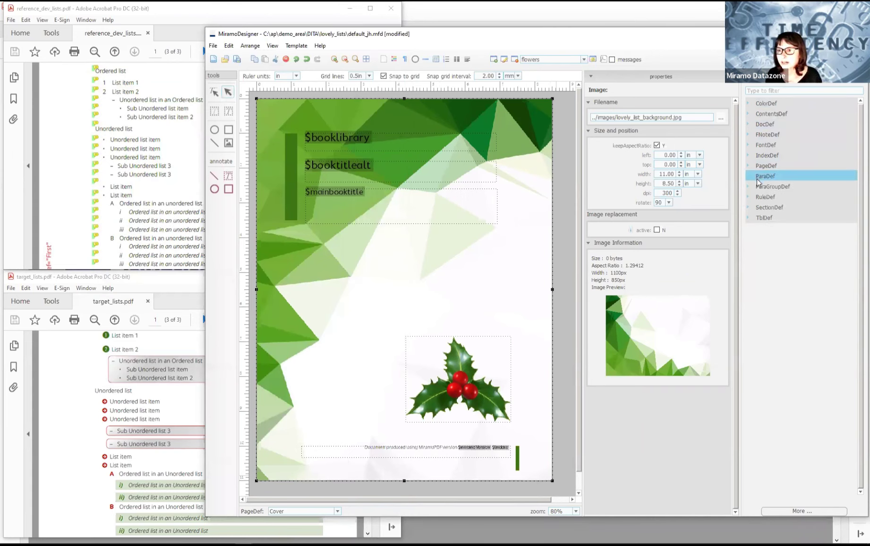
{"action": "left_click", "coordinate": [748, 177]}
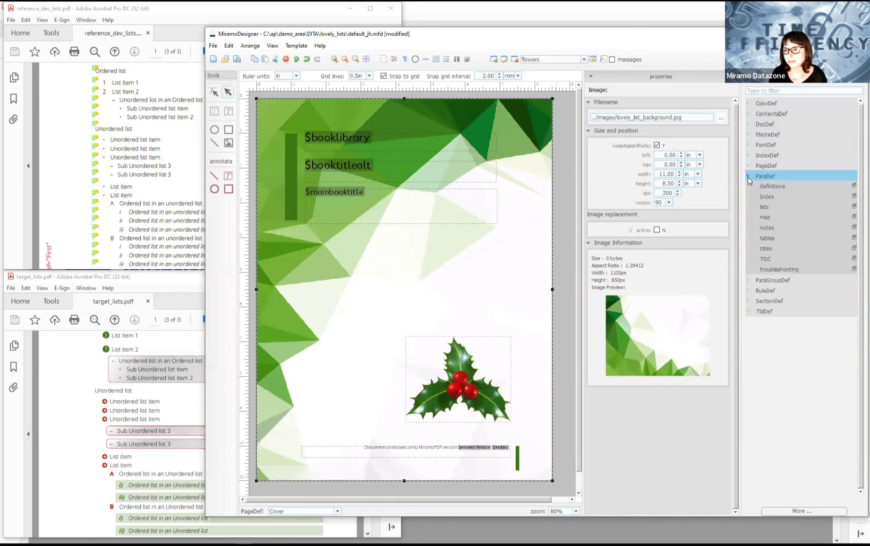
{"action": "left_click", "coordinate": [753, 207]}
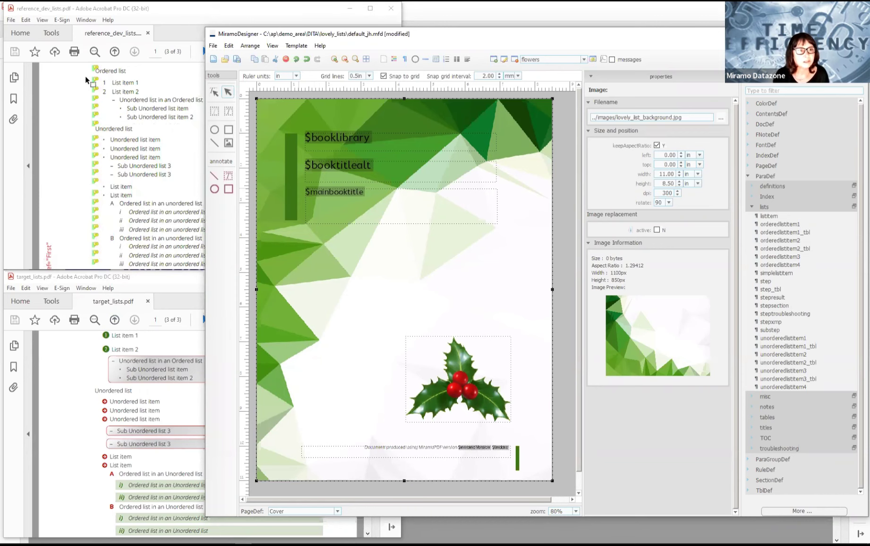
{"action": "mouse_move", "coordinate": [93, 83]}
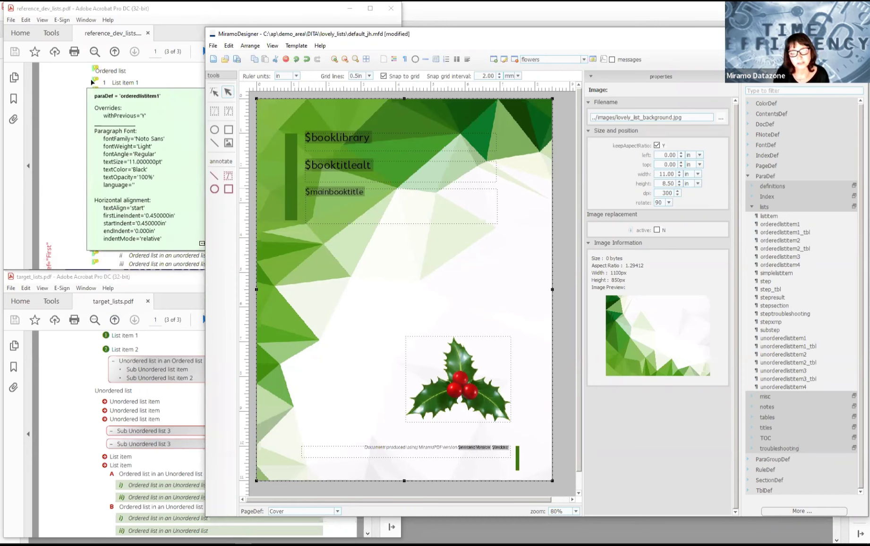
{"action": "left_click", "coordinate": [778, 225]}
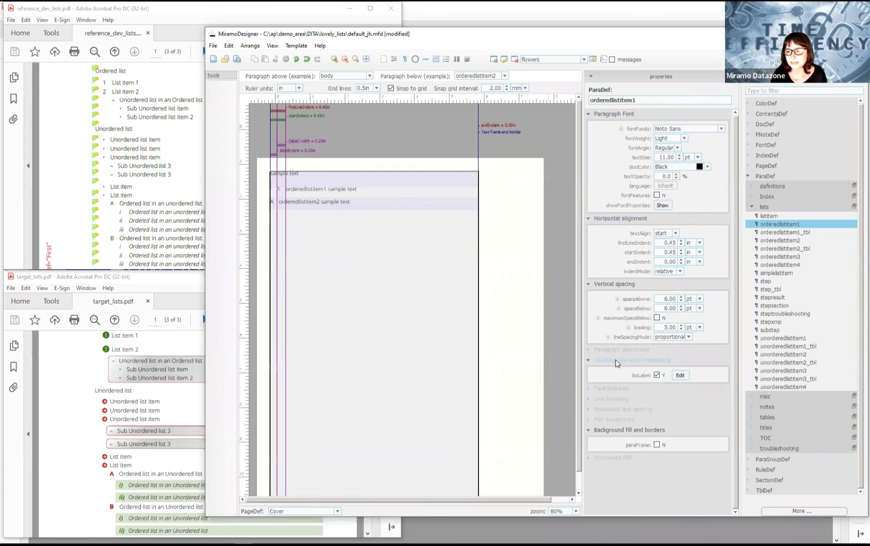
Step: Set the label font of orderedlistitem1 to circled_numbers, review that font definition's properties, and close the label settings with the change kept
{"action": "left_click", "coordinate": [680, 376]}
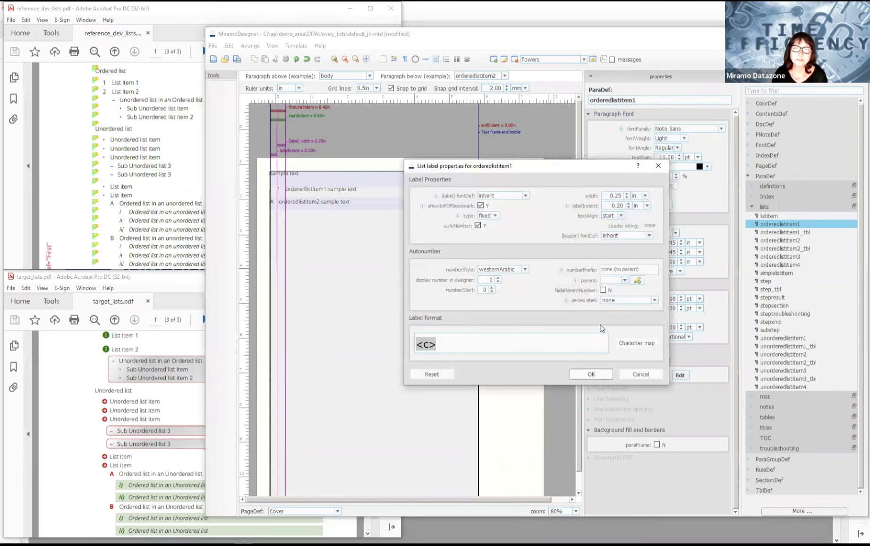
{"action": "left_click", "coordinate": [526, 196]}
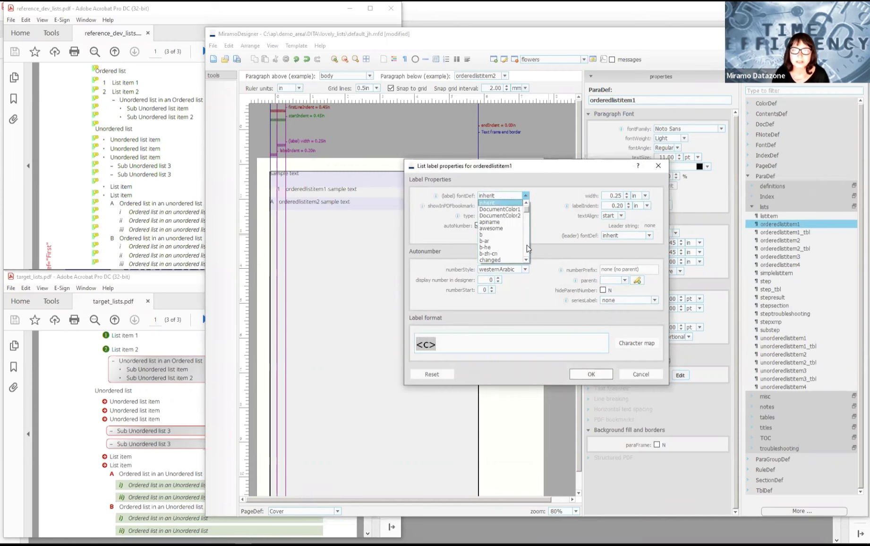
{"action": "scroll", "coordinate": [528, 249], "scroll_direction": "down", "scroll_amount": 3}
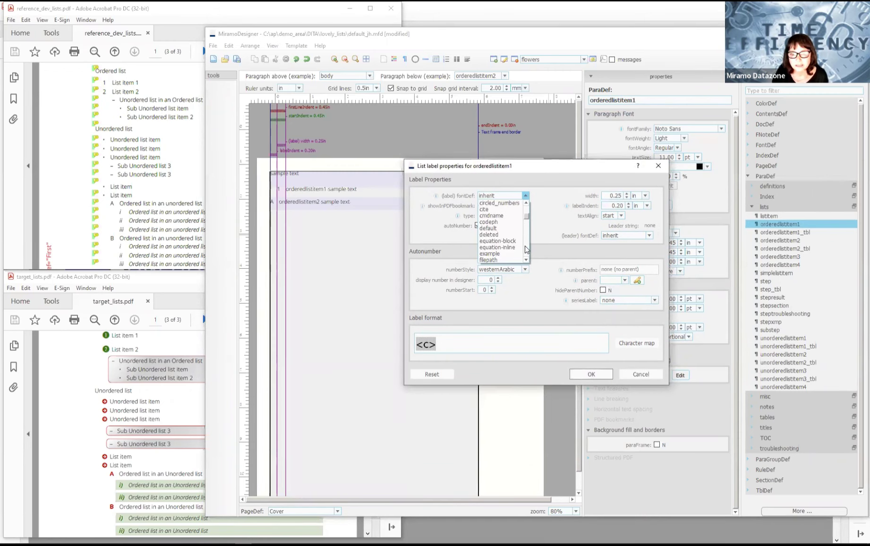
{"action": "left_click", "coordinate": [485, 203]}
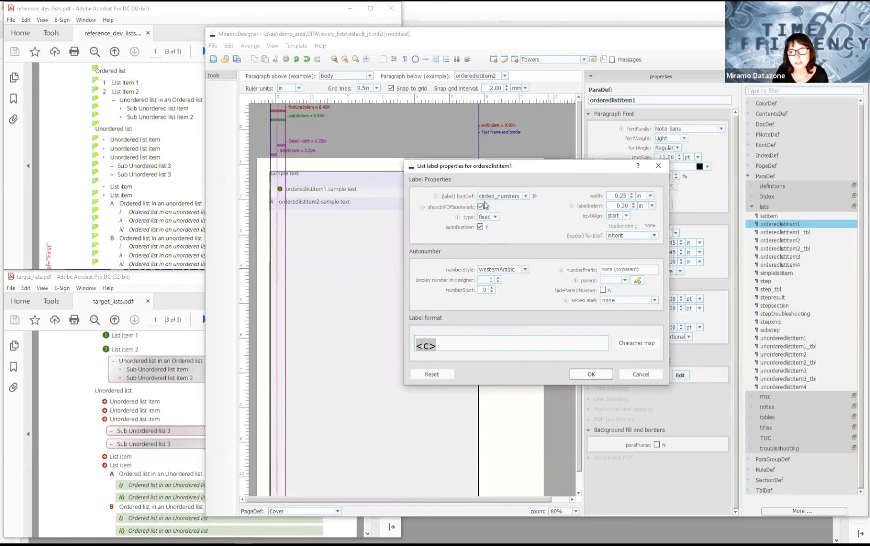
{"action": "left_click", "coordinate": [534, 196]}
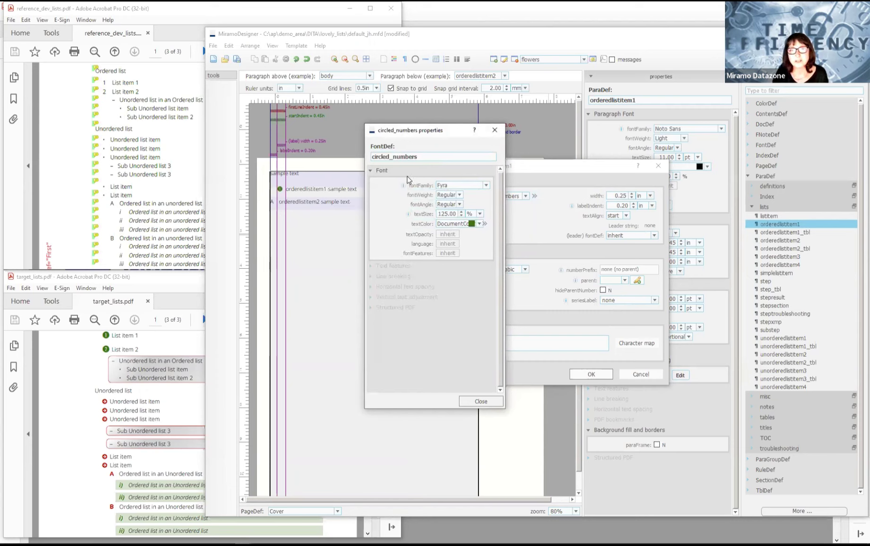
{"action": "left_click", "coordinate": [481, 401]}
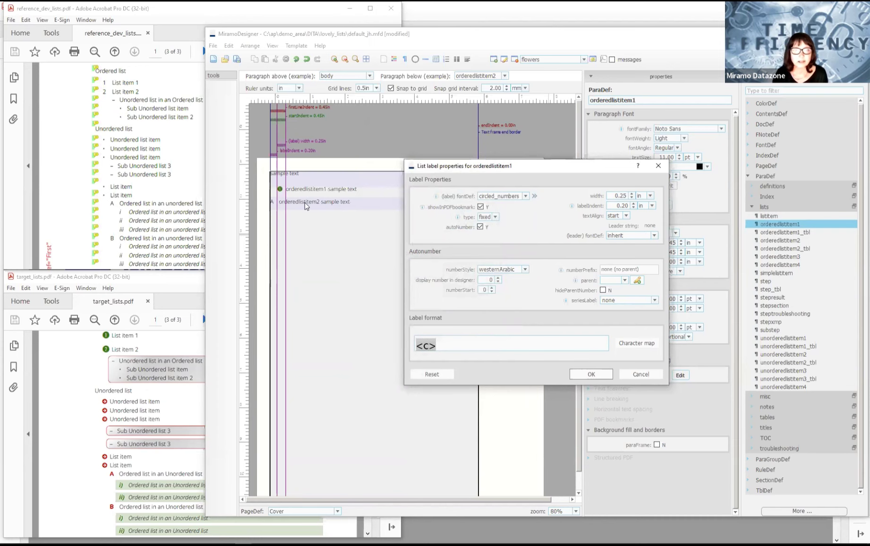
{"action": "left_click", "coordinate": [641, 374]}
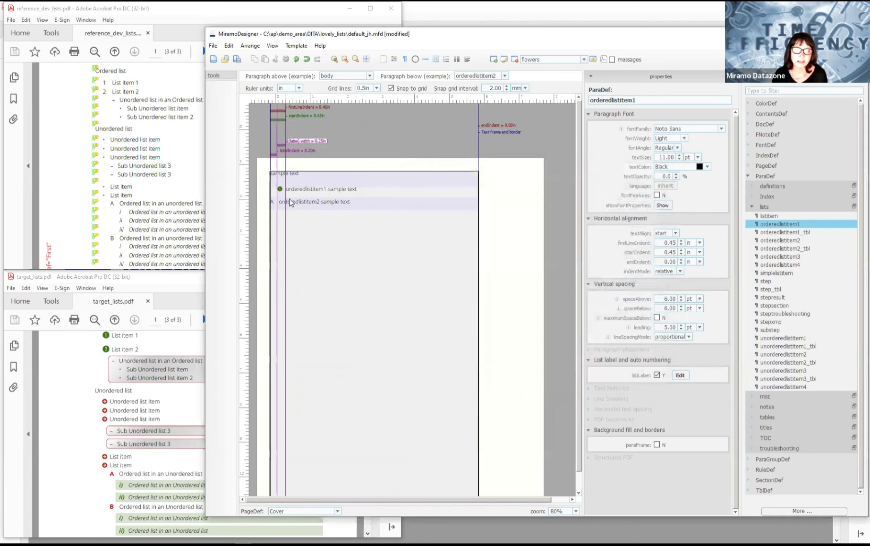